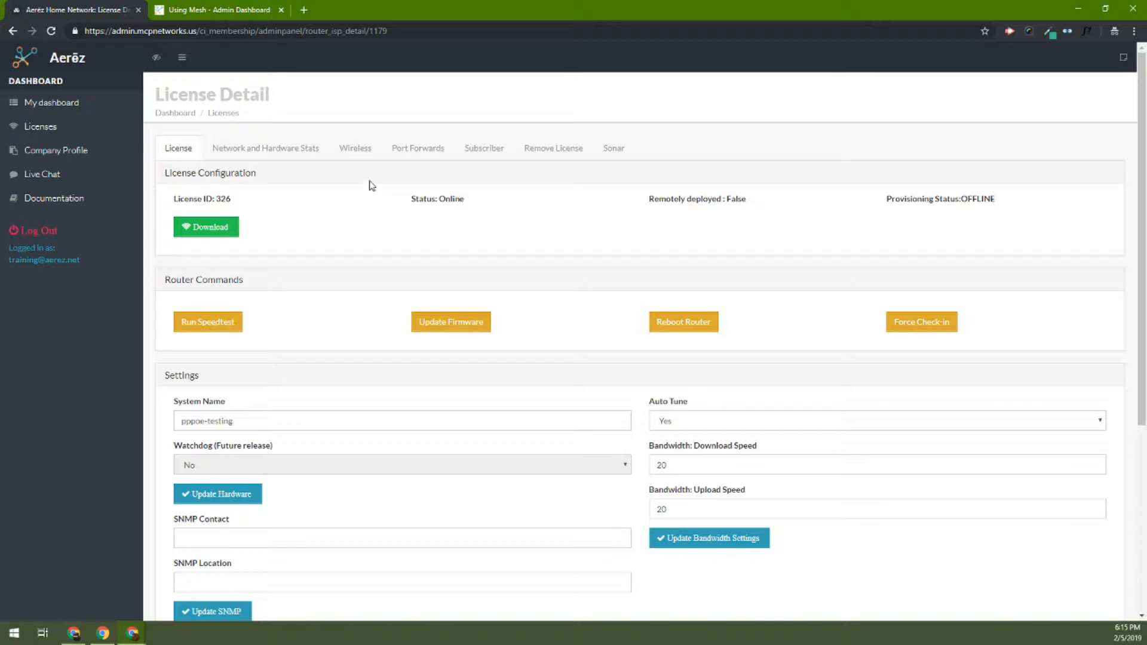
# Open the license's wireless settings and review the mesh hardware requirement.
pyautogui.click(364, 154)
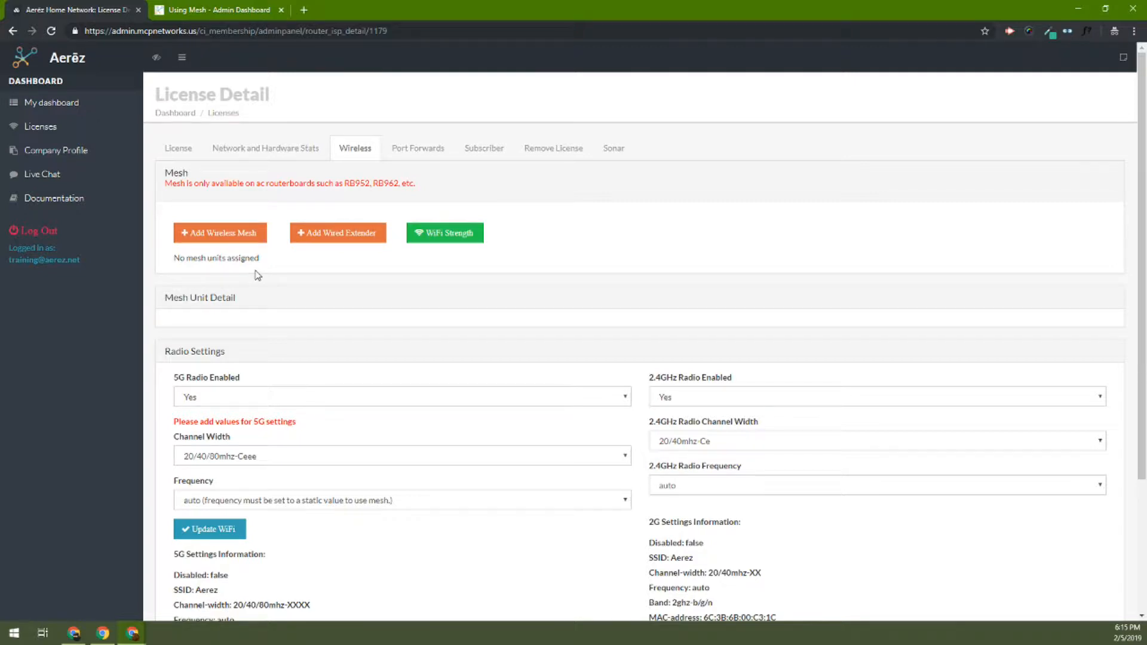
pyautogui.scroll(-1, 250, 259)
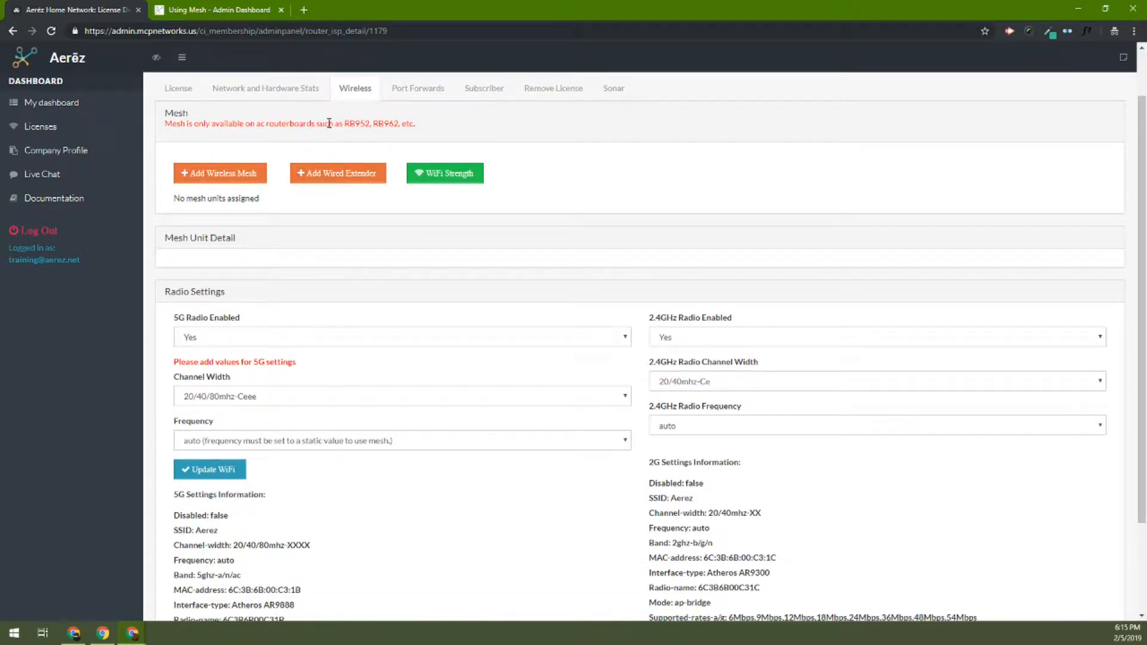
pyautogui.moveTo(238, 123); pyautogui.dragTo(416, 126)
pyautogui.click(300, 210)
# Try to add a wireless mesh unit to the license, and dismiss the alert.
pyautogui.click(234, 178)
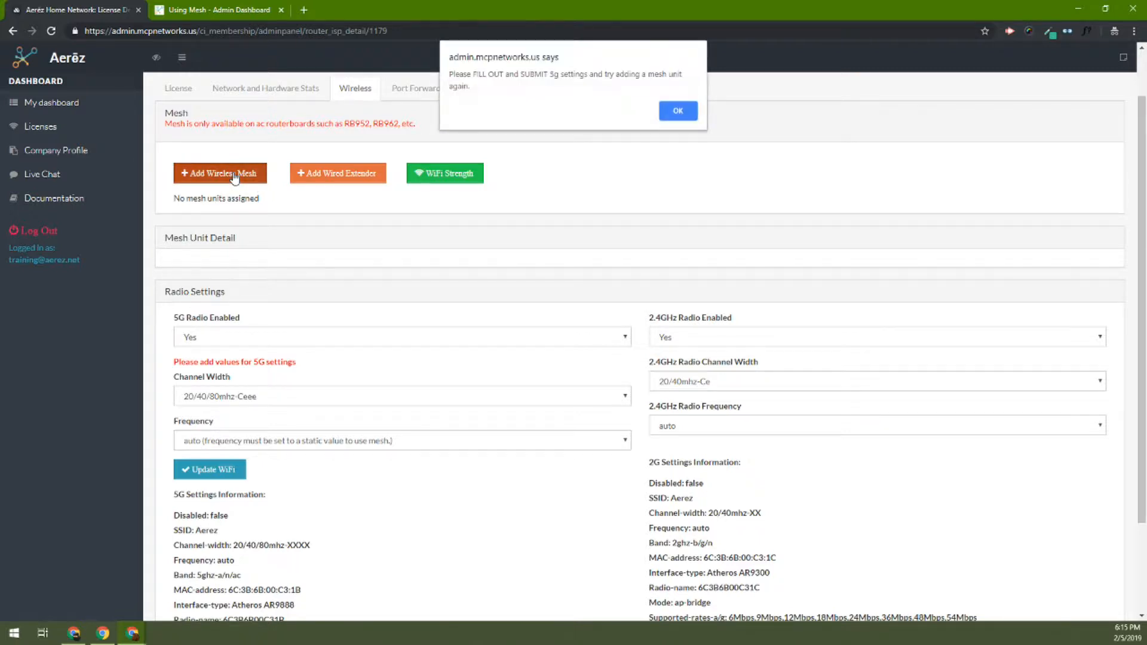
pyautogui.moveTo(449, 73); pyautogui.dragTo(475, 88)
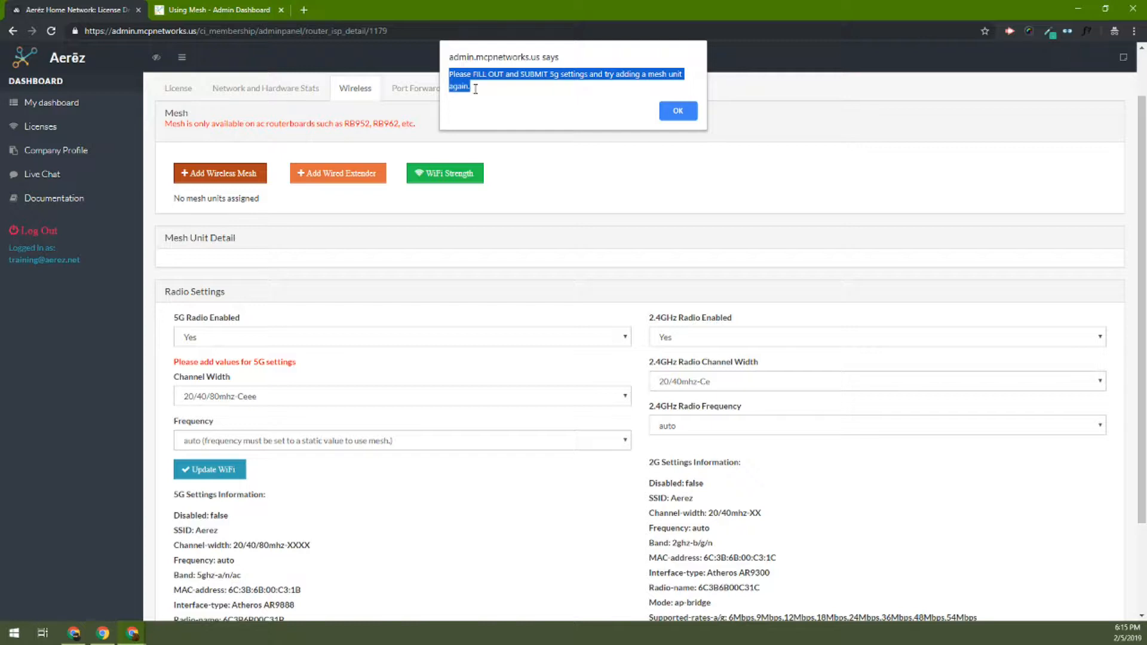
pyautogui.click(522, 99)
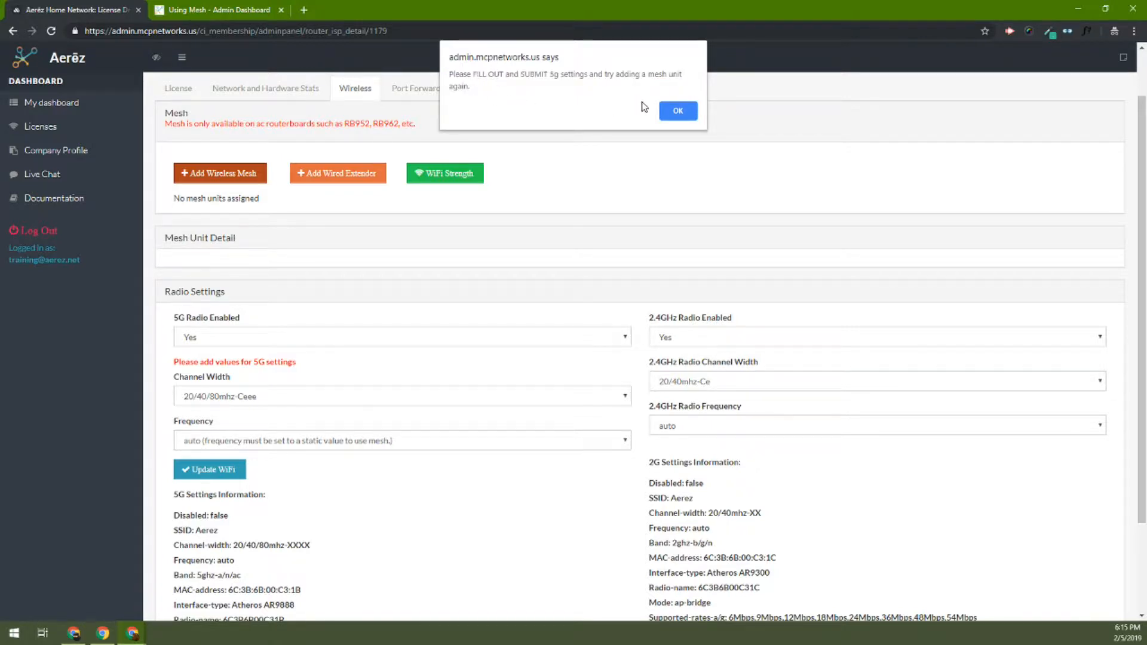
pyautogui.click(670, 110)
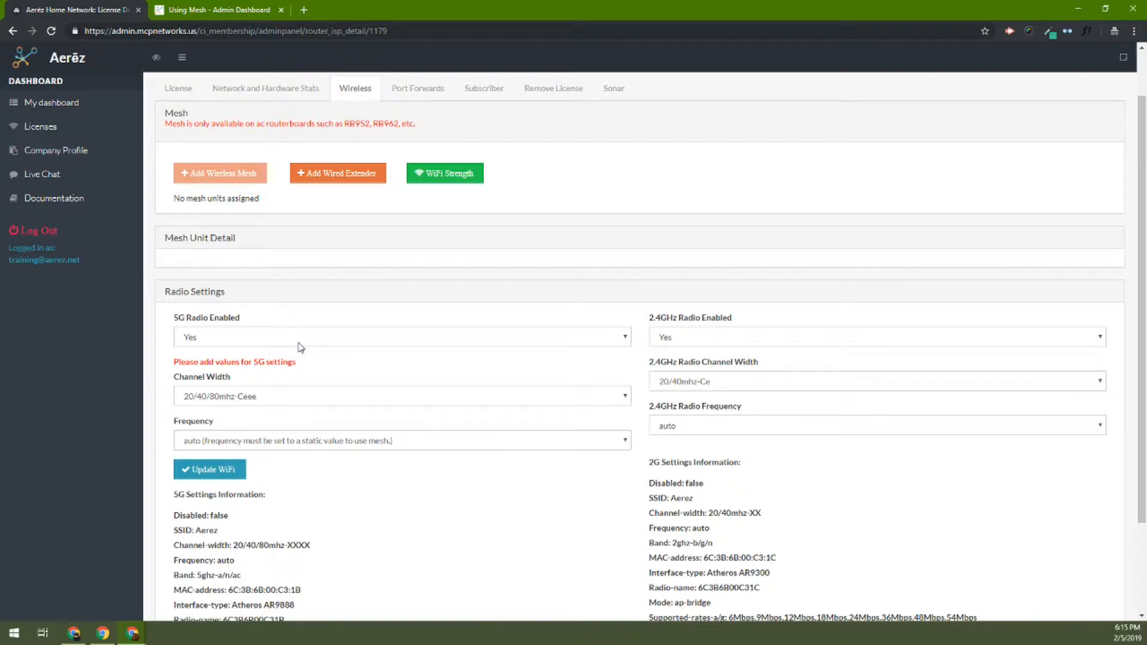
# Keep the 5G radio enabled, set its channel width to 20/40mhz-Ce and frequency to 5765, and update the WiFi settings.
pyautogui.click(377, 341)
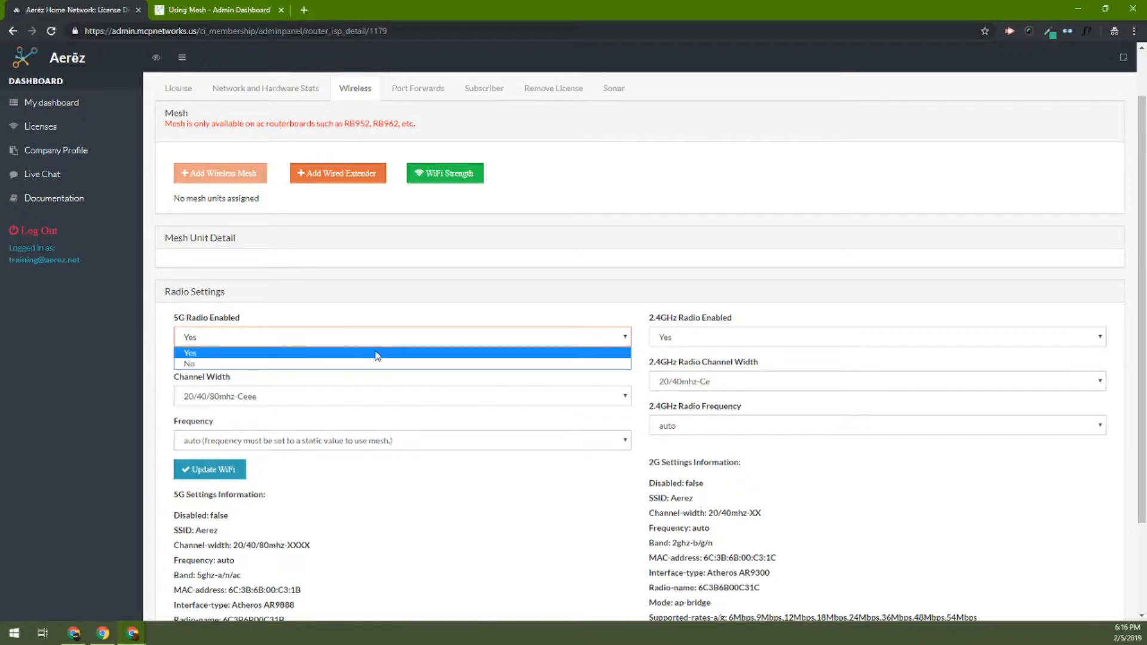
pyautogui.click(377, 351)
pyautogui.click(372, 403)
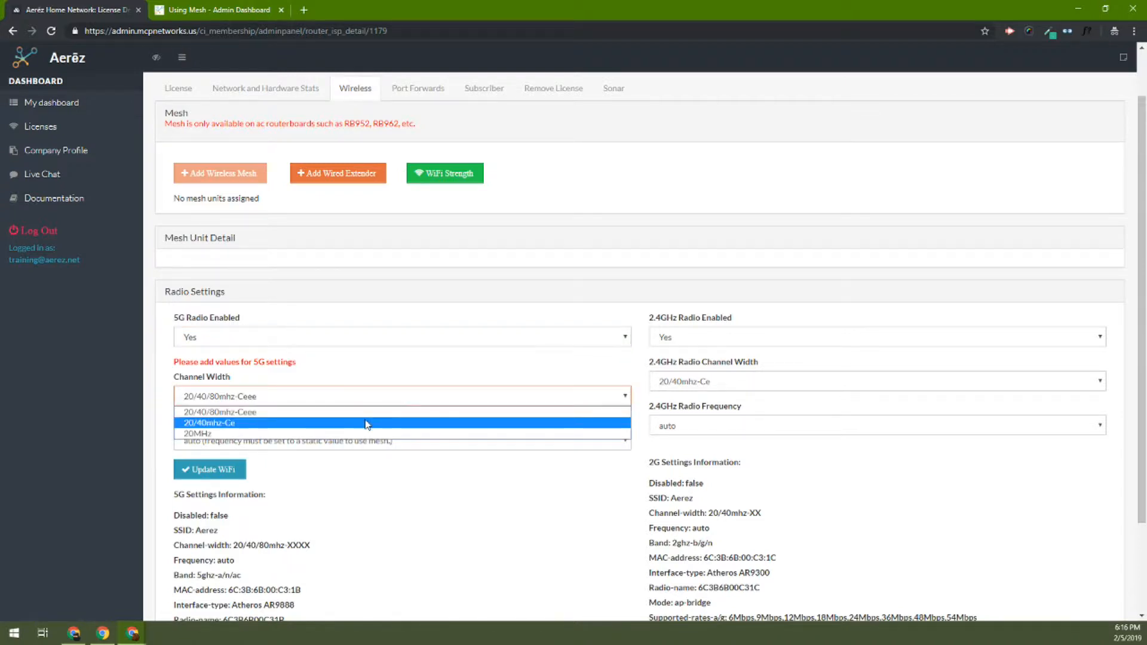
pyautogui.click(367, 424)
pyautogui.click(418, 442)
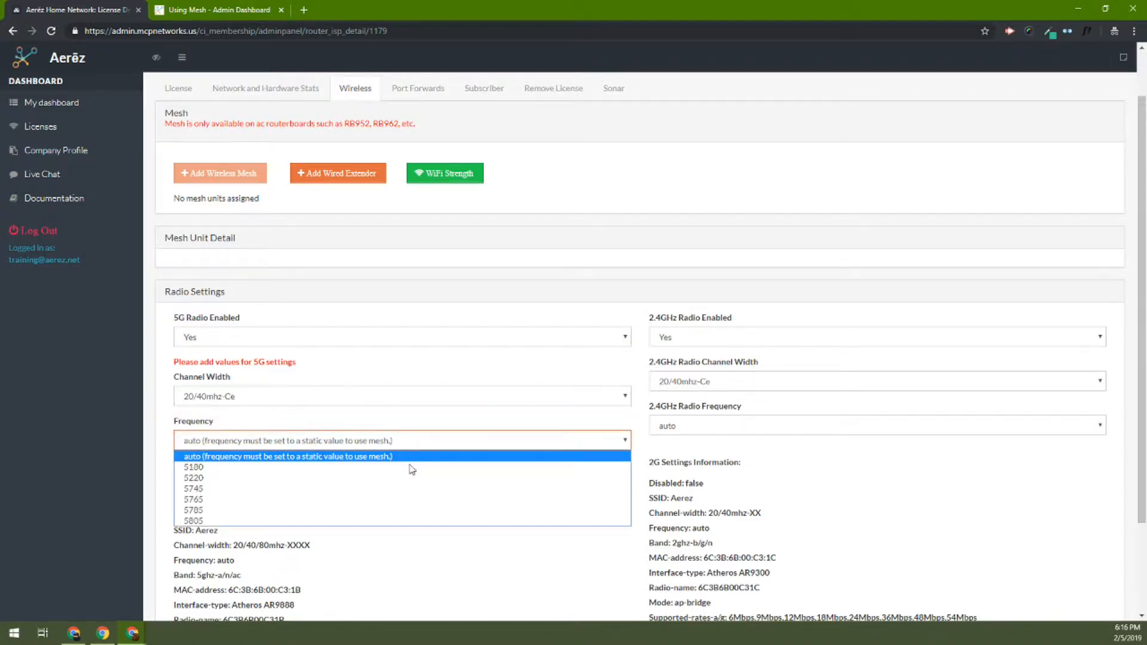
pyautogui.click(405, 499)
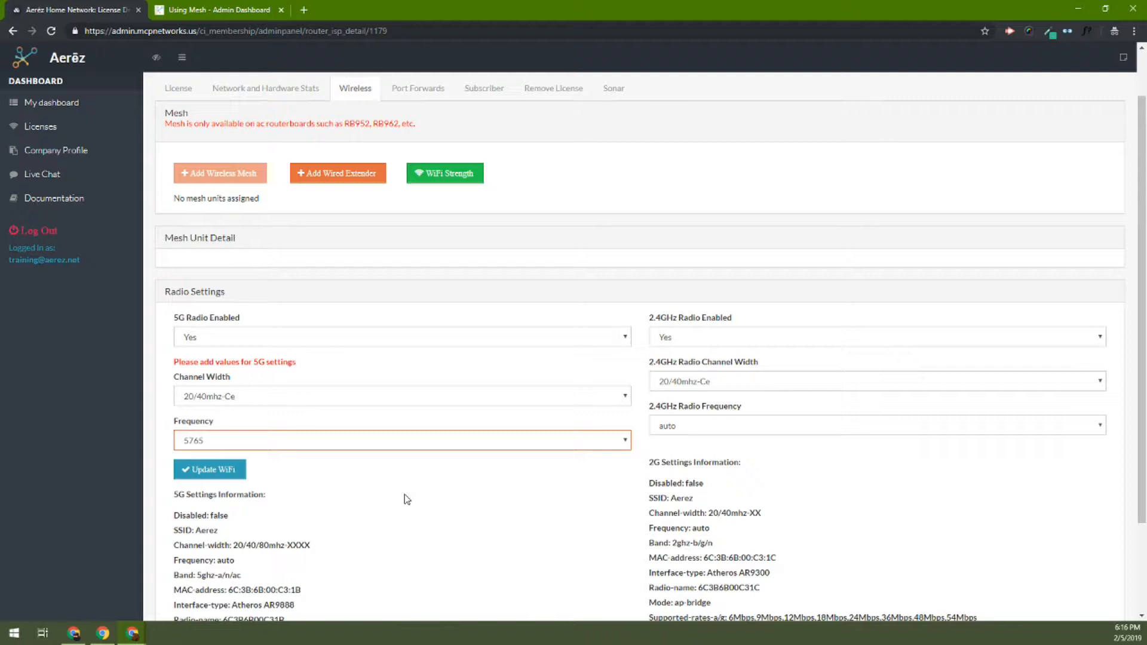
pyautogui.click(217, 473)
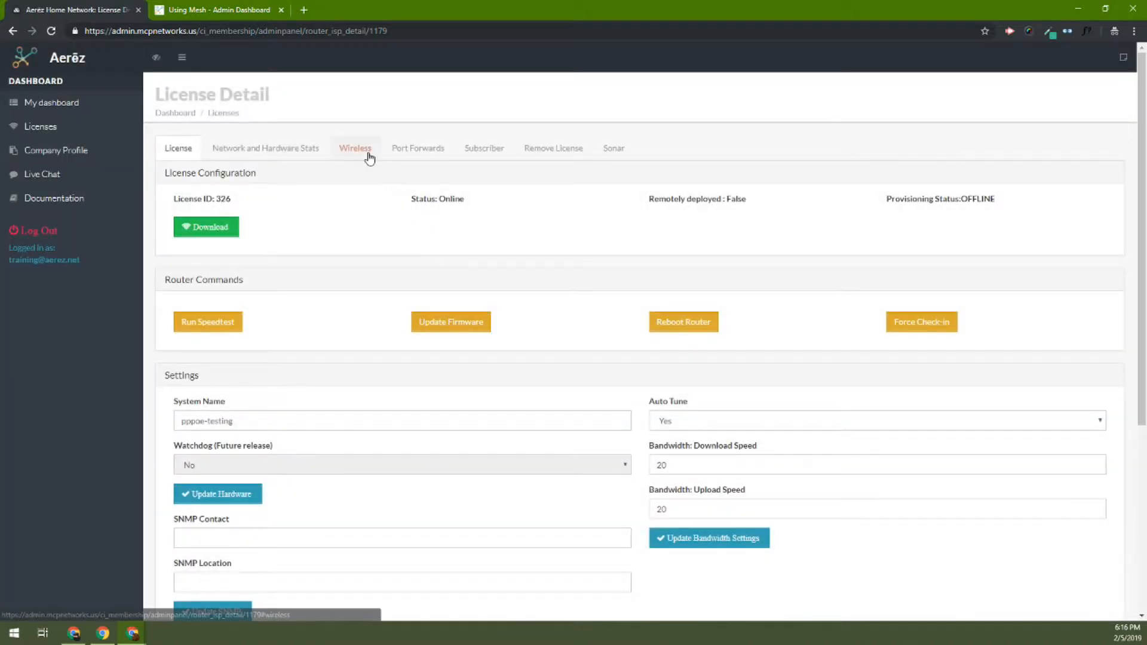
# Return to the license's wireless settings and add a wireless mesh unit.
pyautogui.click(368, 155)
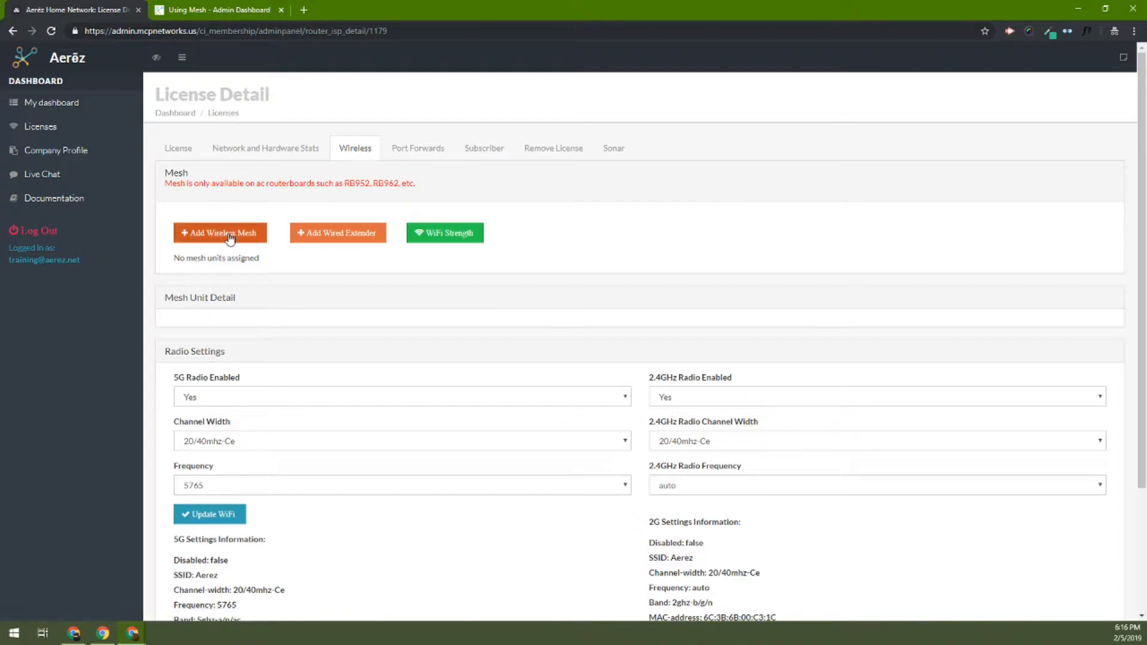
pyautogui.click(230, 238)
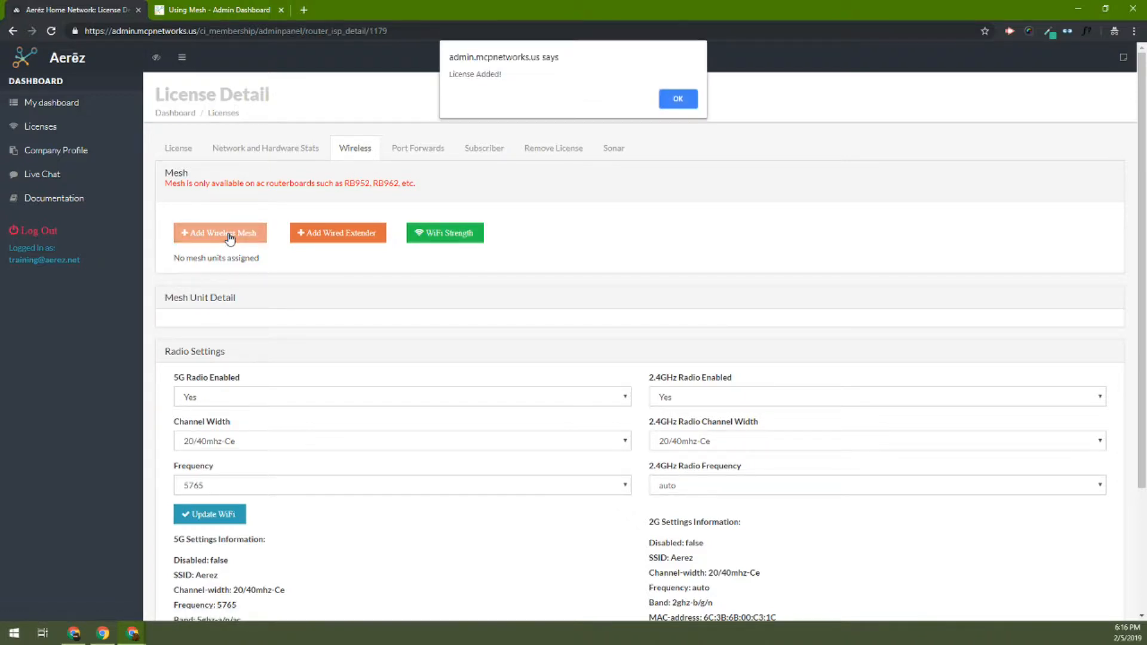
pyautogui.moveTo(505, 74); pyautogui.dragTo(449, 78)
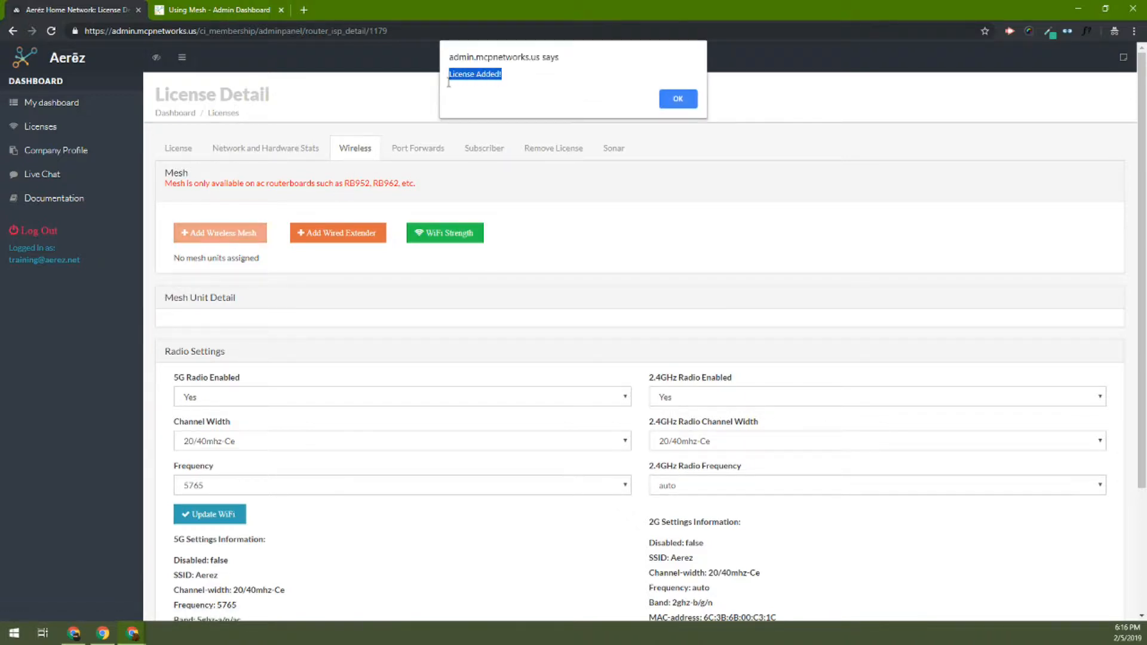
pyautogui.click(674, 98)
# Open the new mesh unit's license details from the wireless settings and save its system name as Kitchen.
pyautogui.click(355, 161)
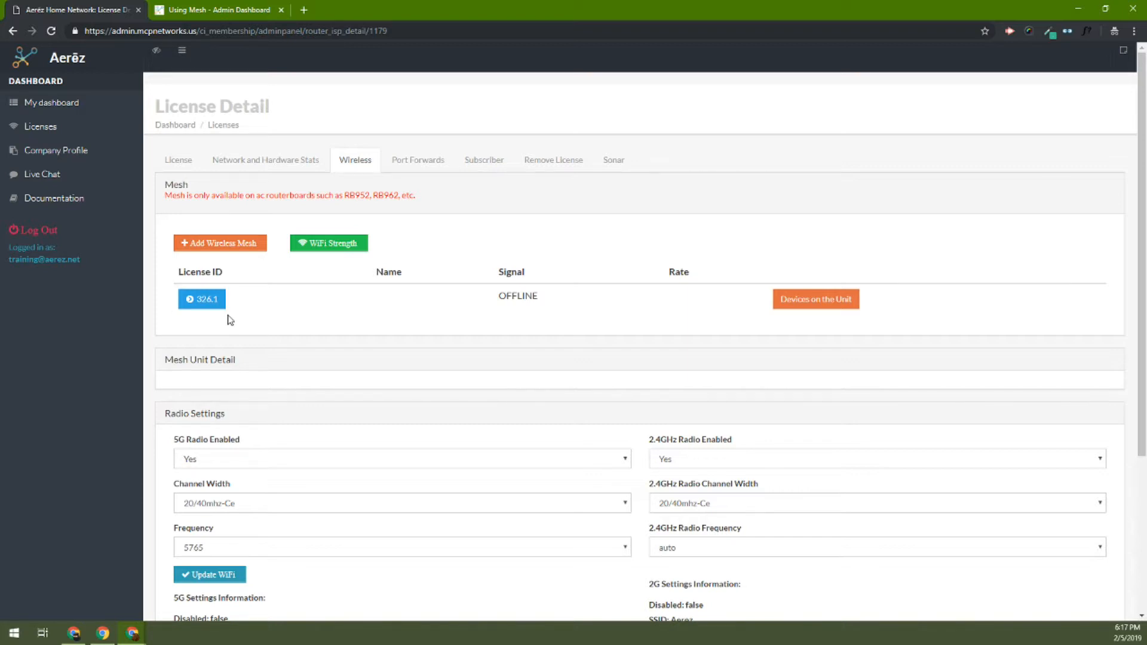
pyautogui.click(210, 306)
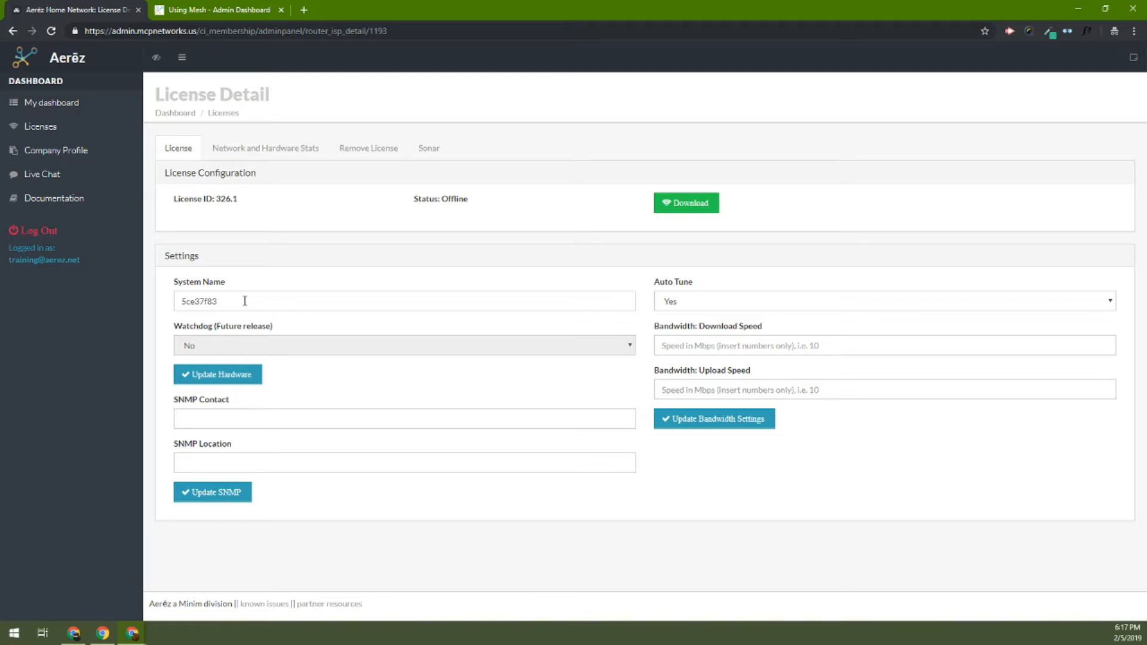
pyautogui.moveTo(245, 301); pyautogui.dragTo(172, 301)
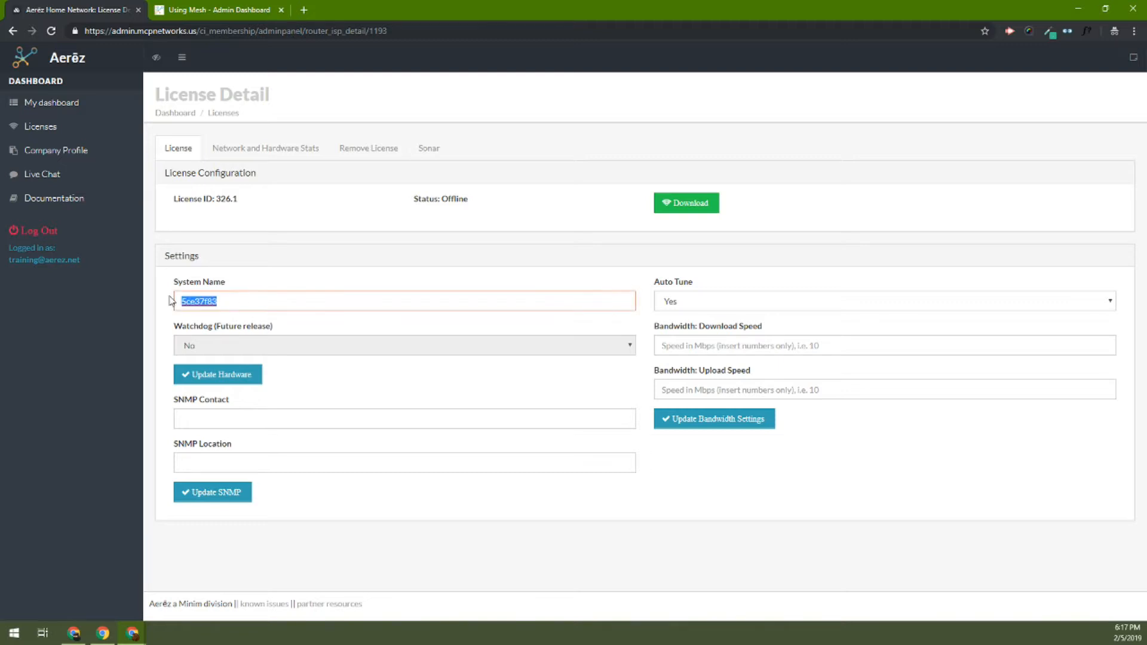
pyautogui.write('Kitchen')
pyautogui.click(328, 384)
pyautogui.click(238, 382)
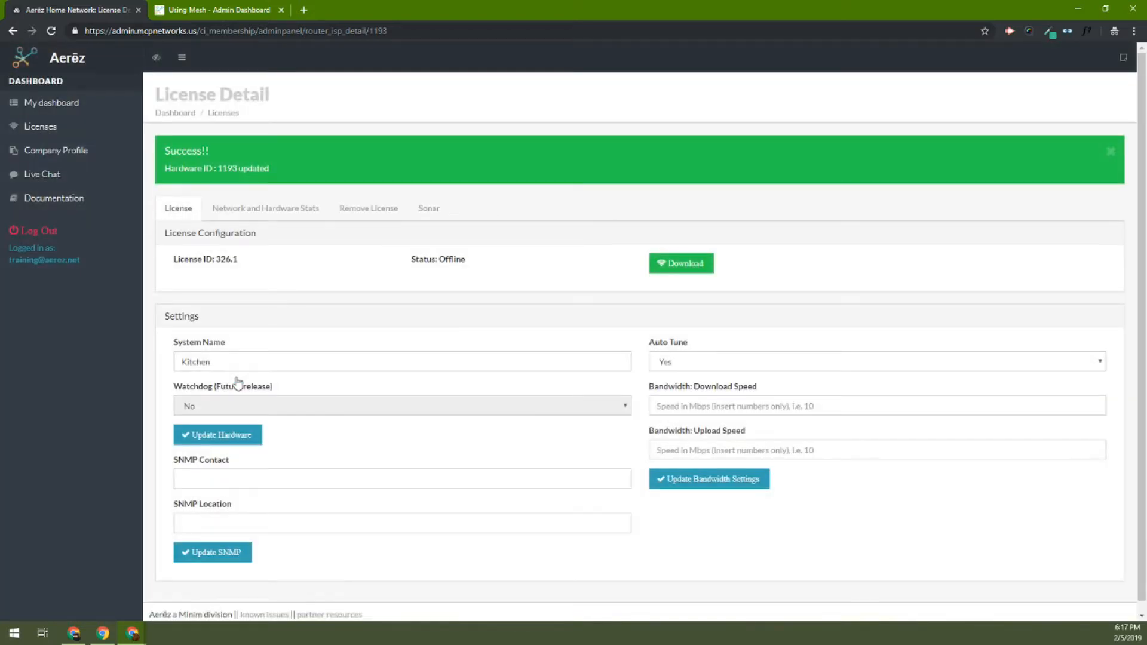
# Set the mesh unit's download and upload bandwidth to 5 Mbps each, update the bandwidth settings, and leave Auto Tune at Yes.
pyautogui.click(677, 400)
pyautogui.write('5')
pyautogui.click(677, 445)
pyautogui.write('5')
pyautogui.click(713, 483)
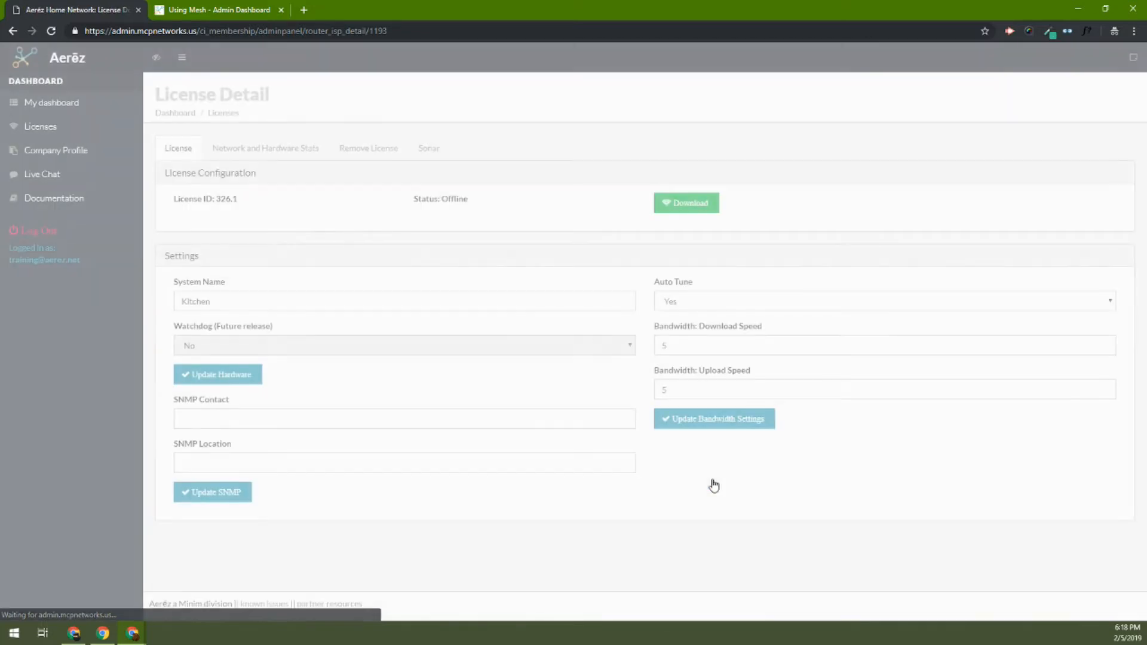
pyautogui.click(771, 305)
pyautogui.click(772, 305)
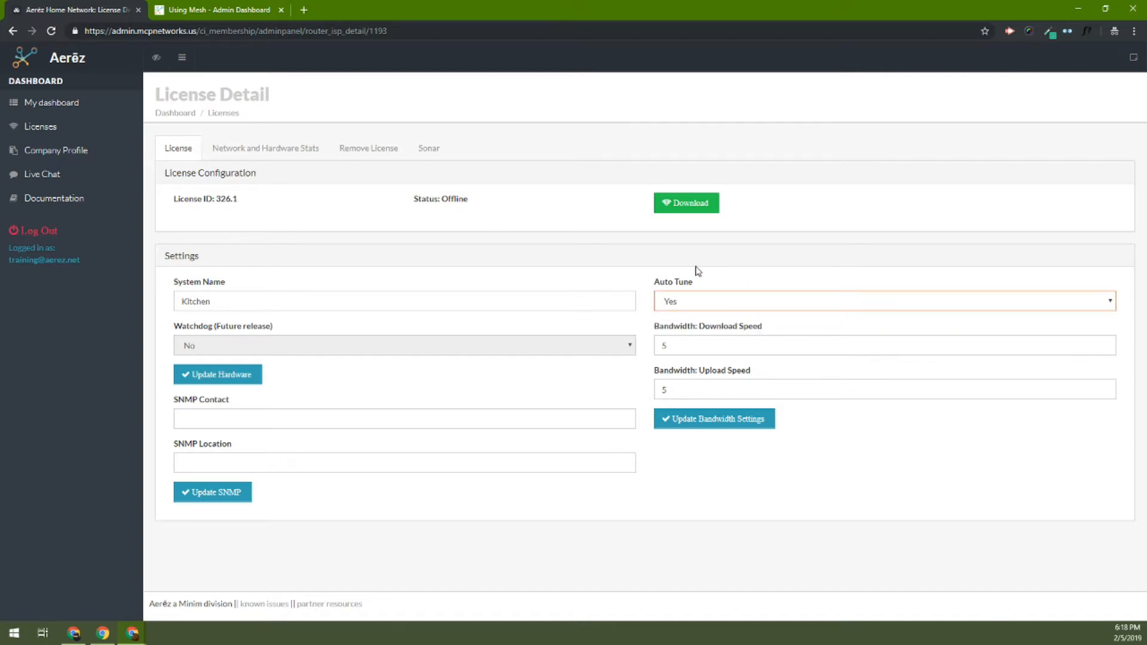
# Open the mesh unit's downloadable configuration and review the reset instructions and the copy-and-paste warning.
pyautogui.click(680, 213)
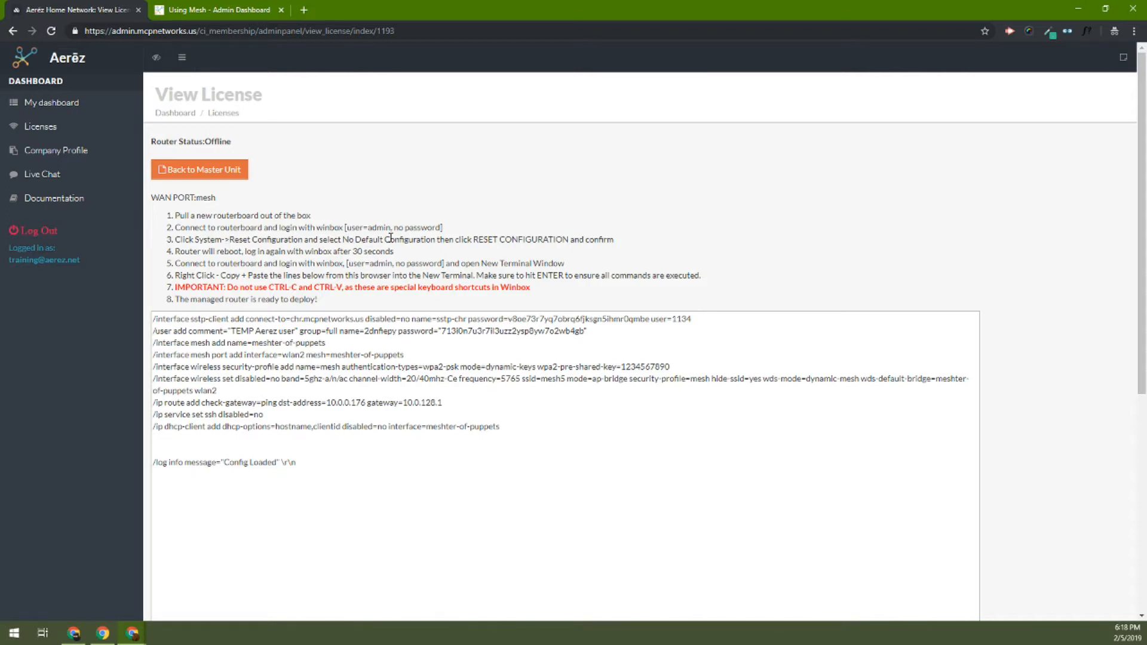
pyautogui.moveTo(342, 240); pyautogui.dragTo(612, 235)
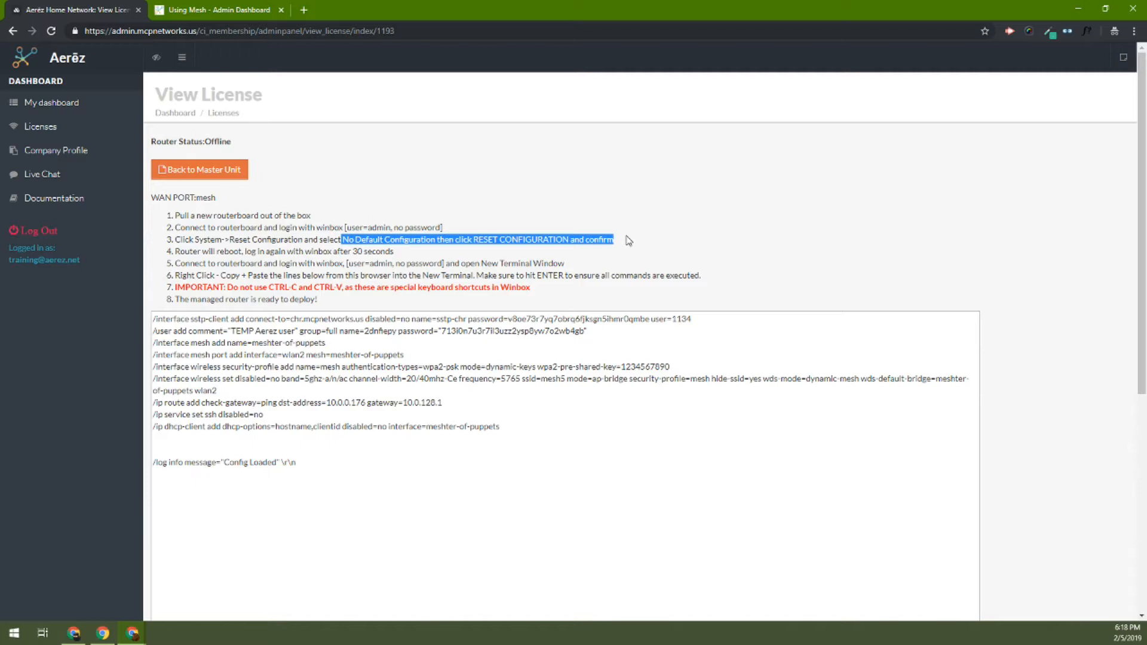
pyautogui.click(629, 241)
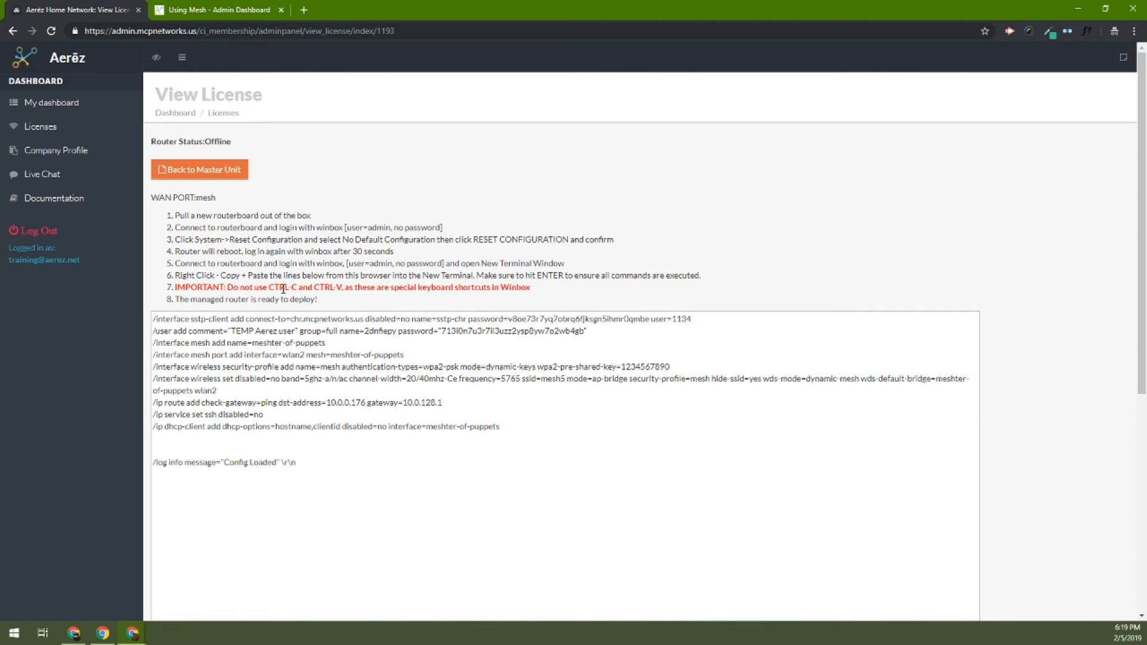
pyautogui.moveTo(234, 288); pyautogui.dragTo(346, 289)
# Copy the mesh unit's entire configuration script and check the router status.
pyautogui.moveTo(306, 463); pyautogui.dragTo(155, 309)
pyautogui.rightClick(177, 333)
pyautogui.click(225, 384)
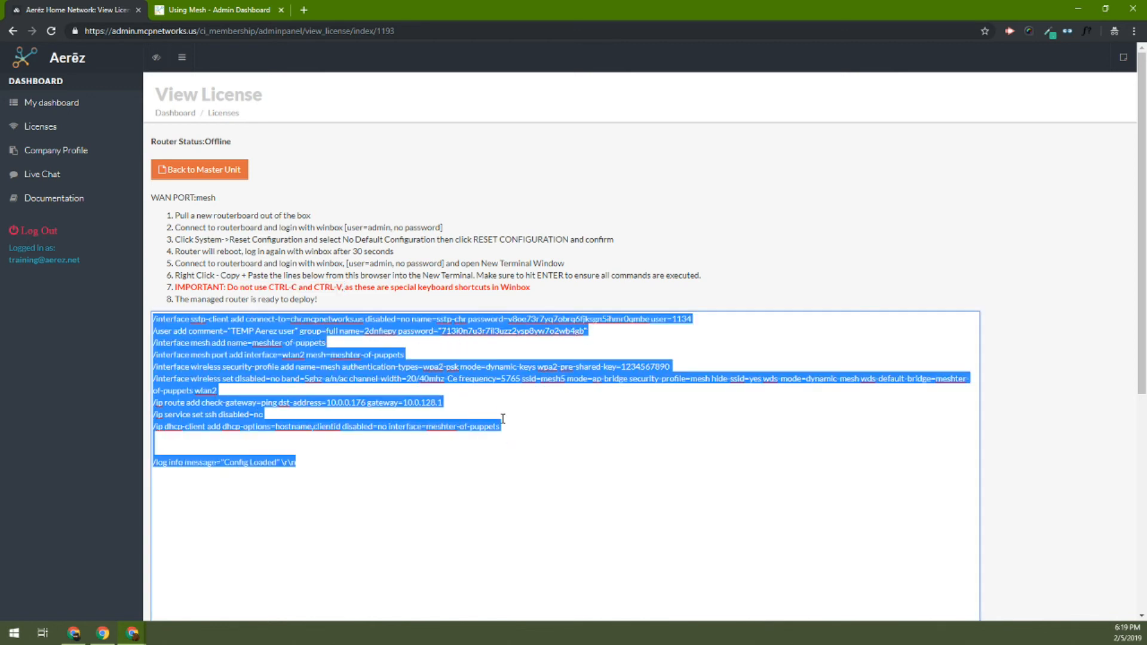
pyautogui.click(426, 378)
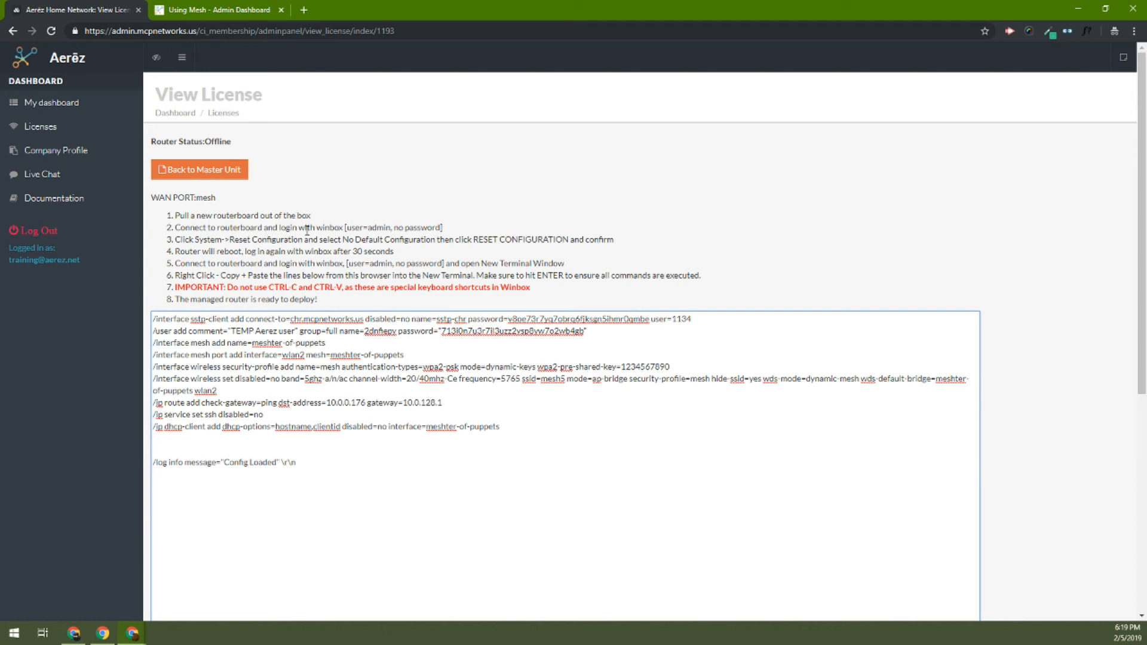
pyautogui.moveTo(206, 142); pyautogui.dragTo(236, 148)
pyautogui.click(297, 191)
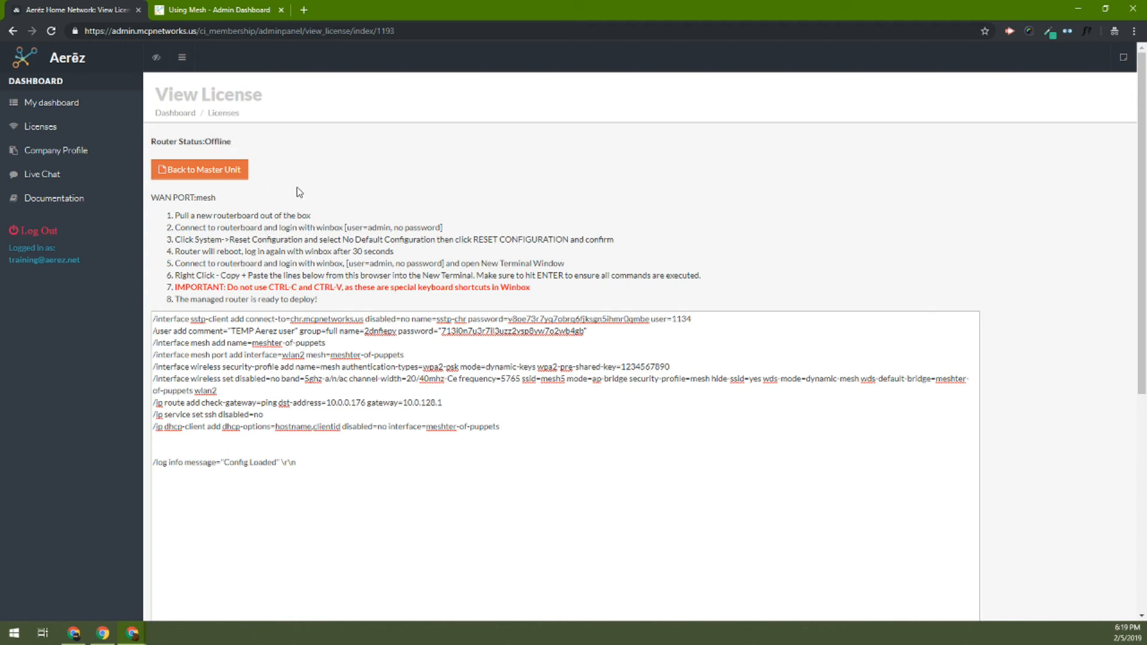